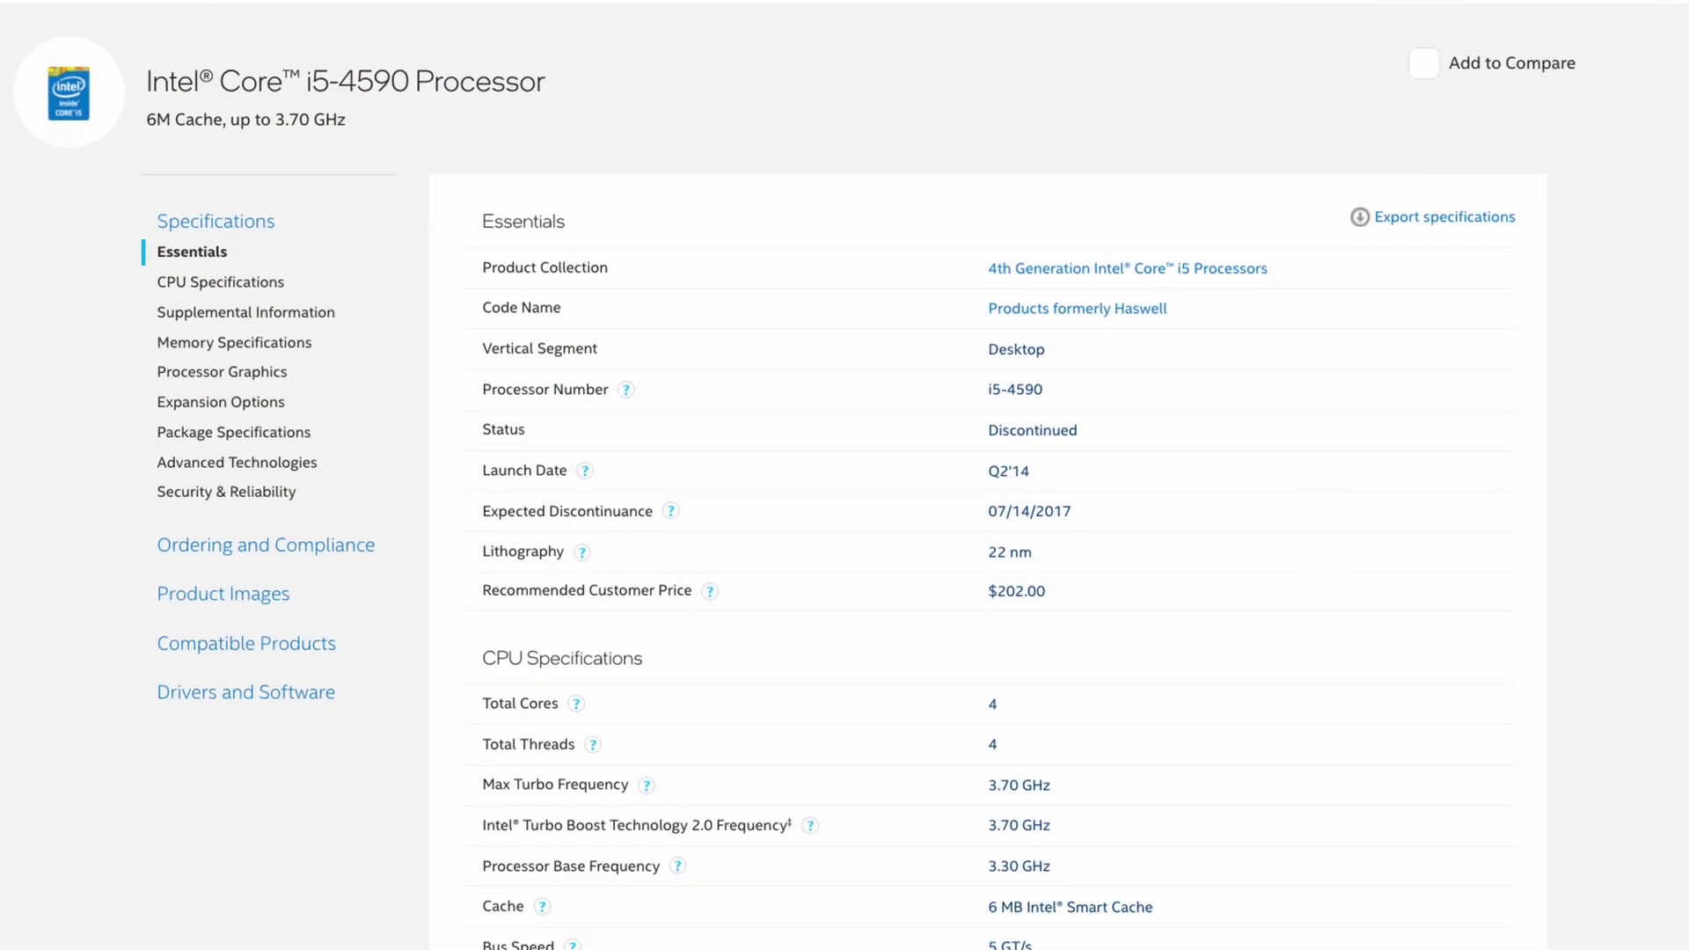
scroll(845, 476, "down", 1)
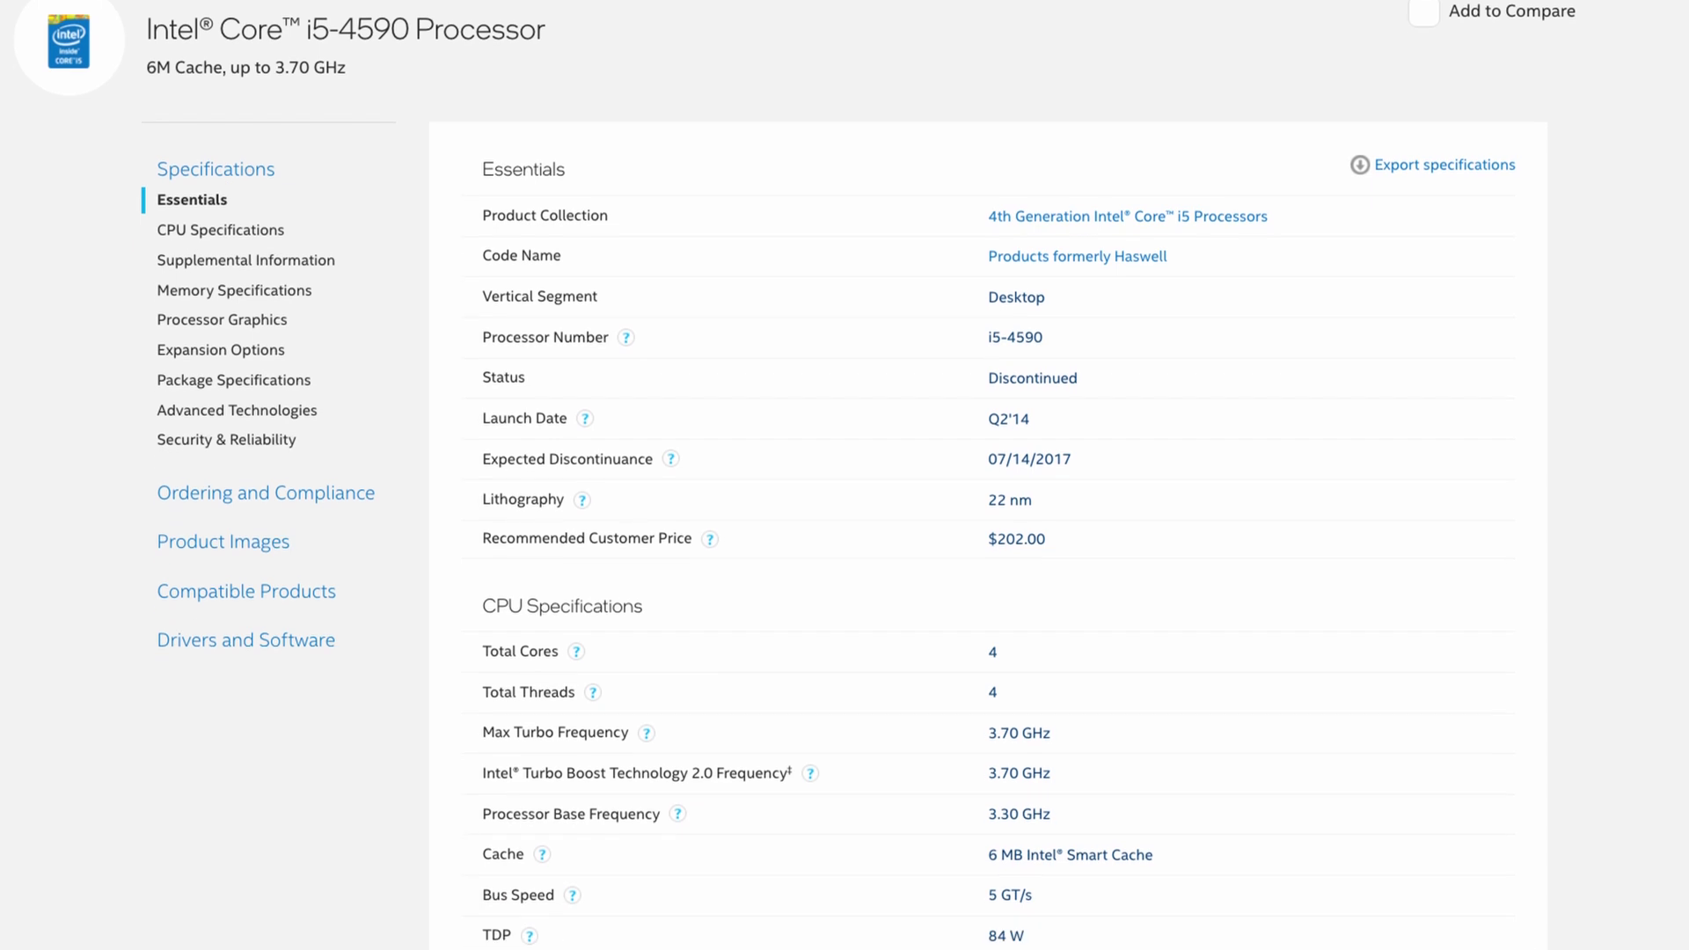
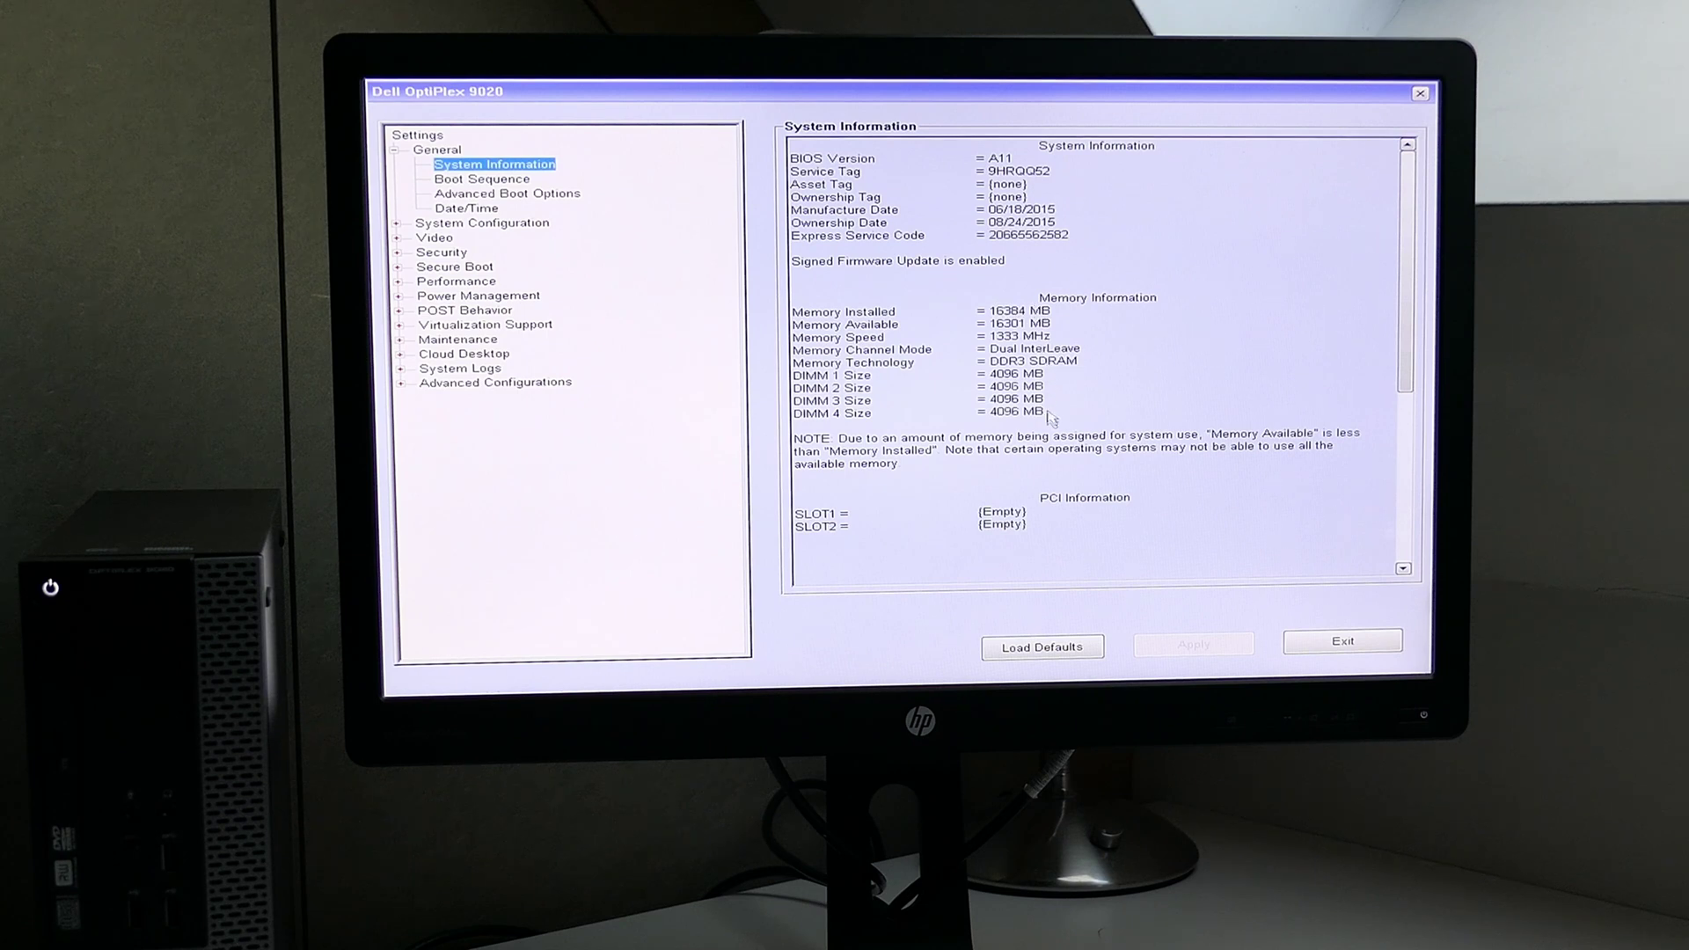
scroll(1063, 397, "down", 1)
scroll(1062, 396, "down", 1)
scroll(1063, 396, "down", 2)
scroll(1063, 396, "down", 3)
scroll(1063, 395, "down", 1)
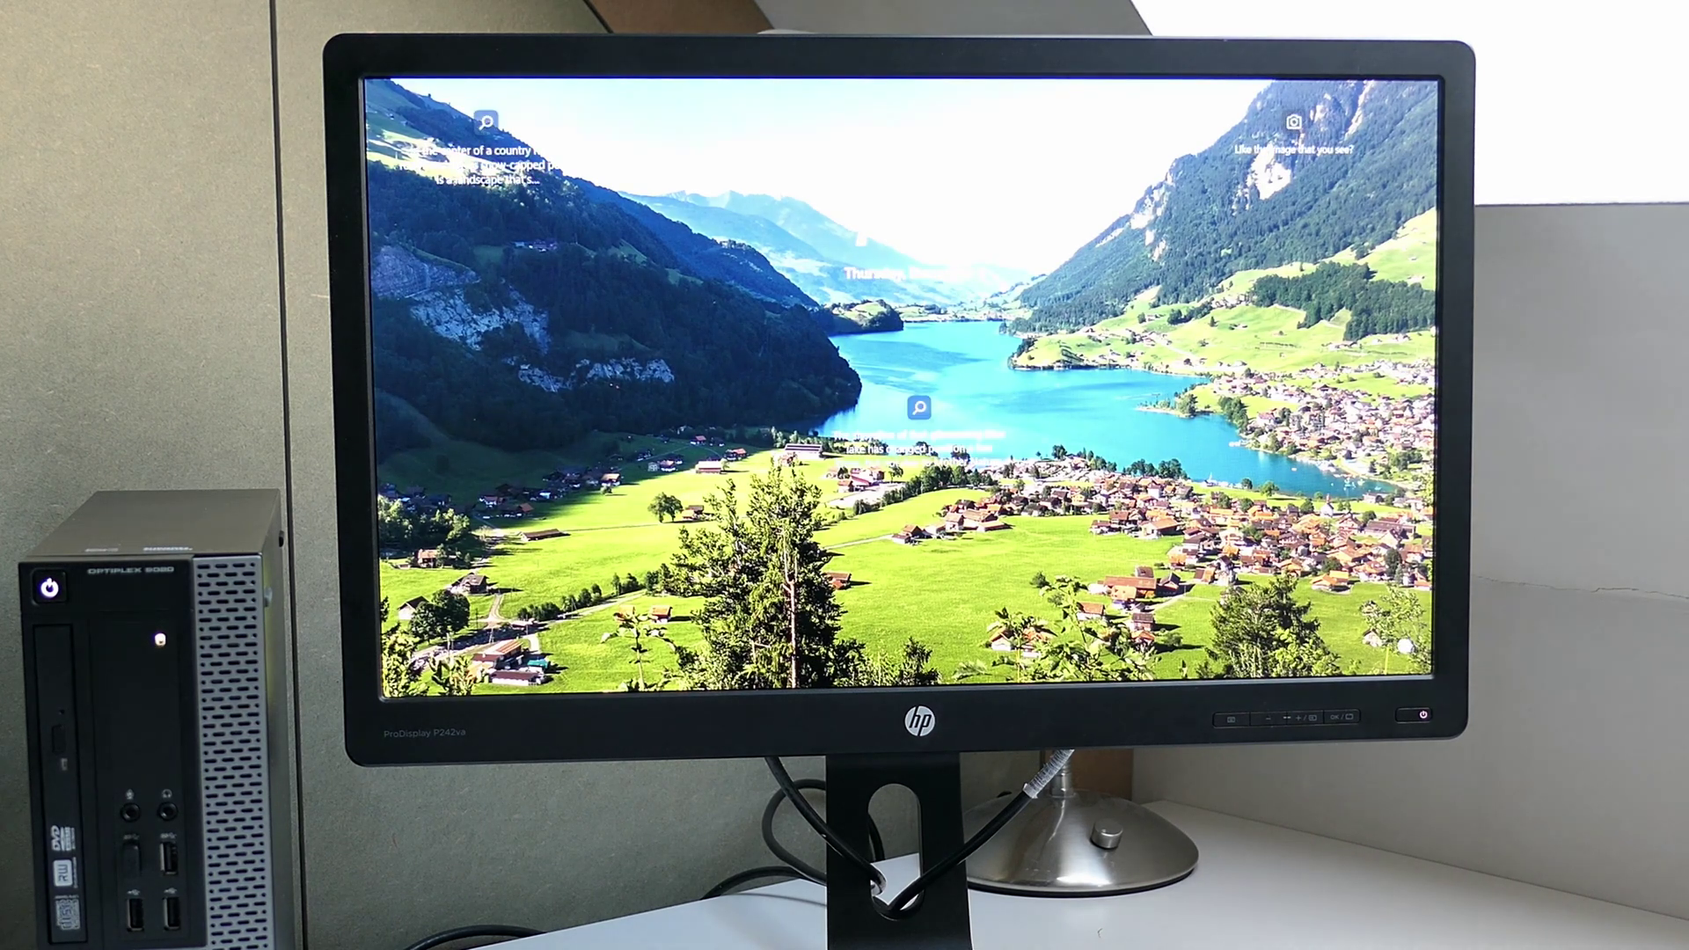
type("123")
Submit the PIN to sign in to the Windows 11 desktop.
key("Return")
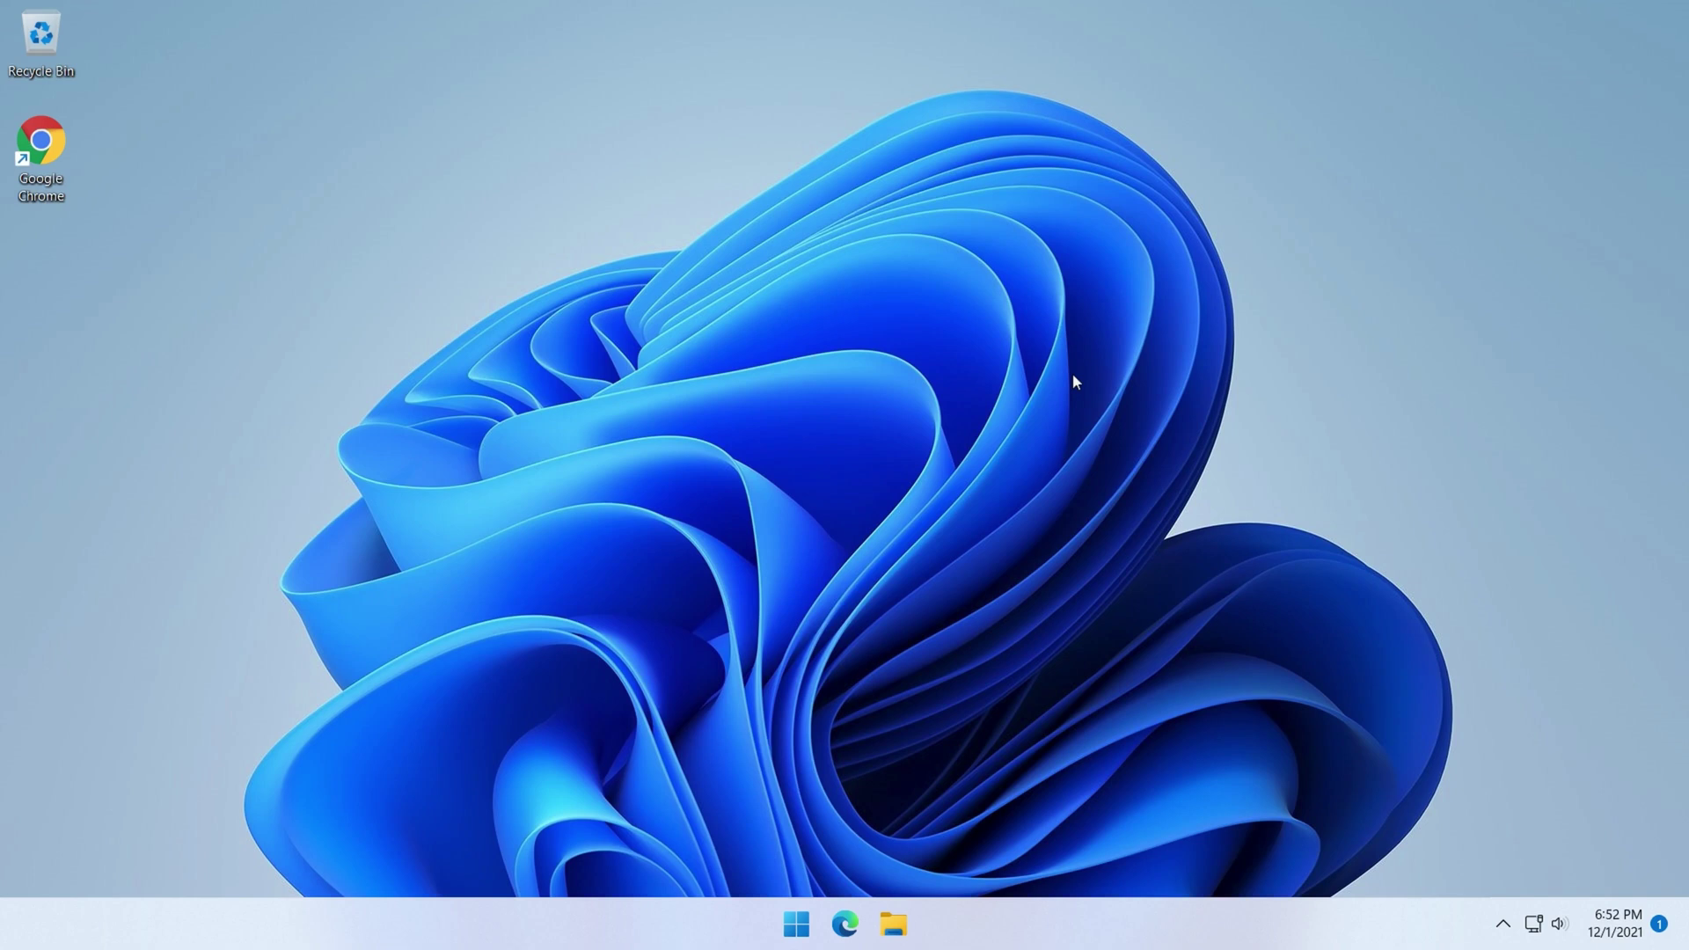
Search for and launch Task Manager to show the CPU performance graphs.
key("super")
key("super")
key("super")
type("task")
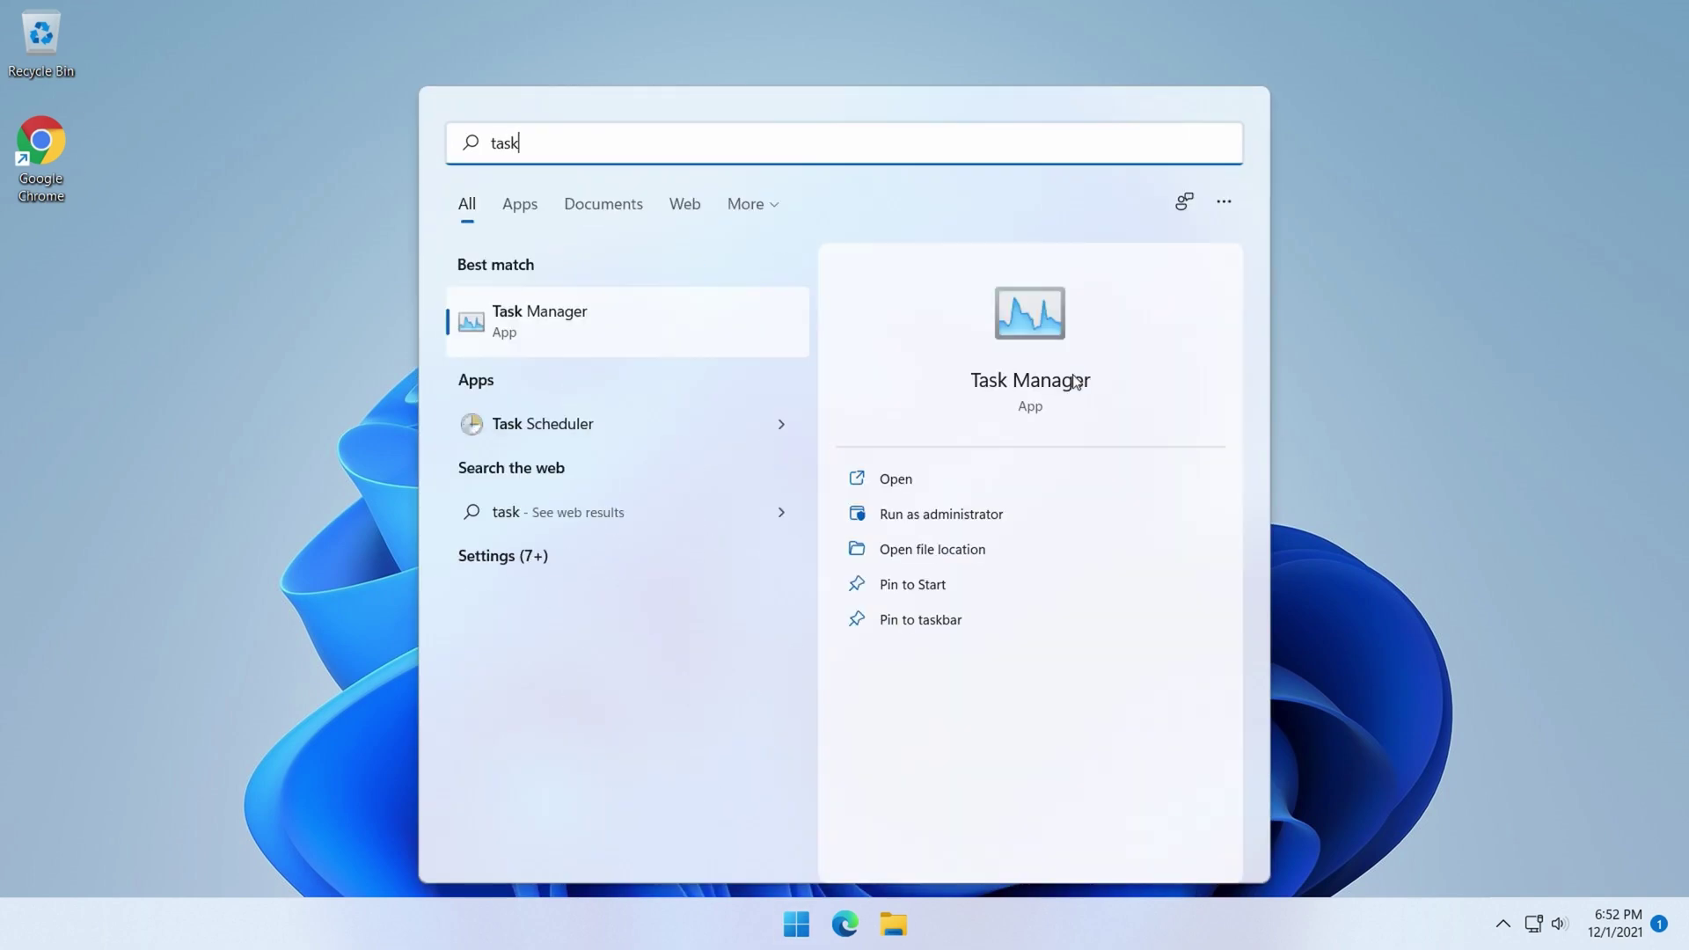
key("Return")
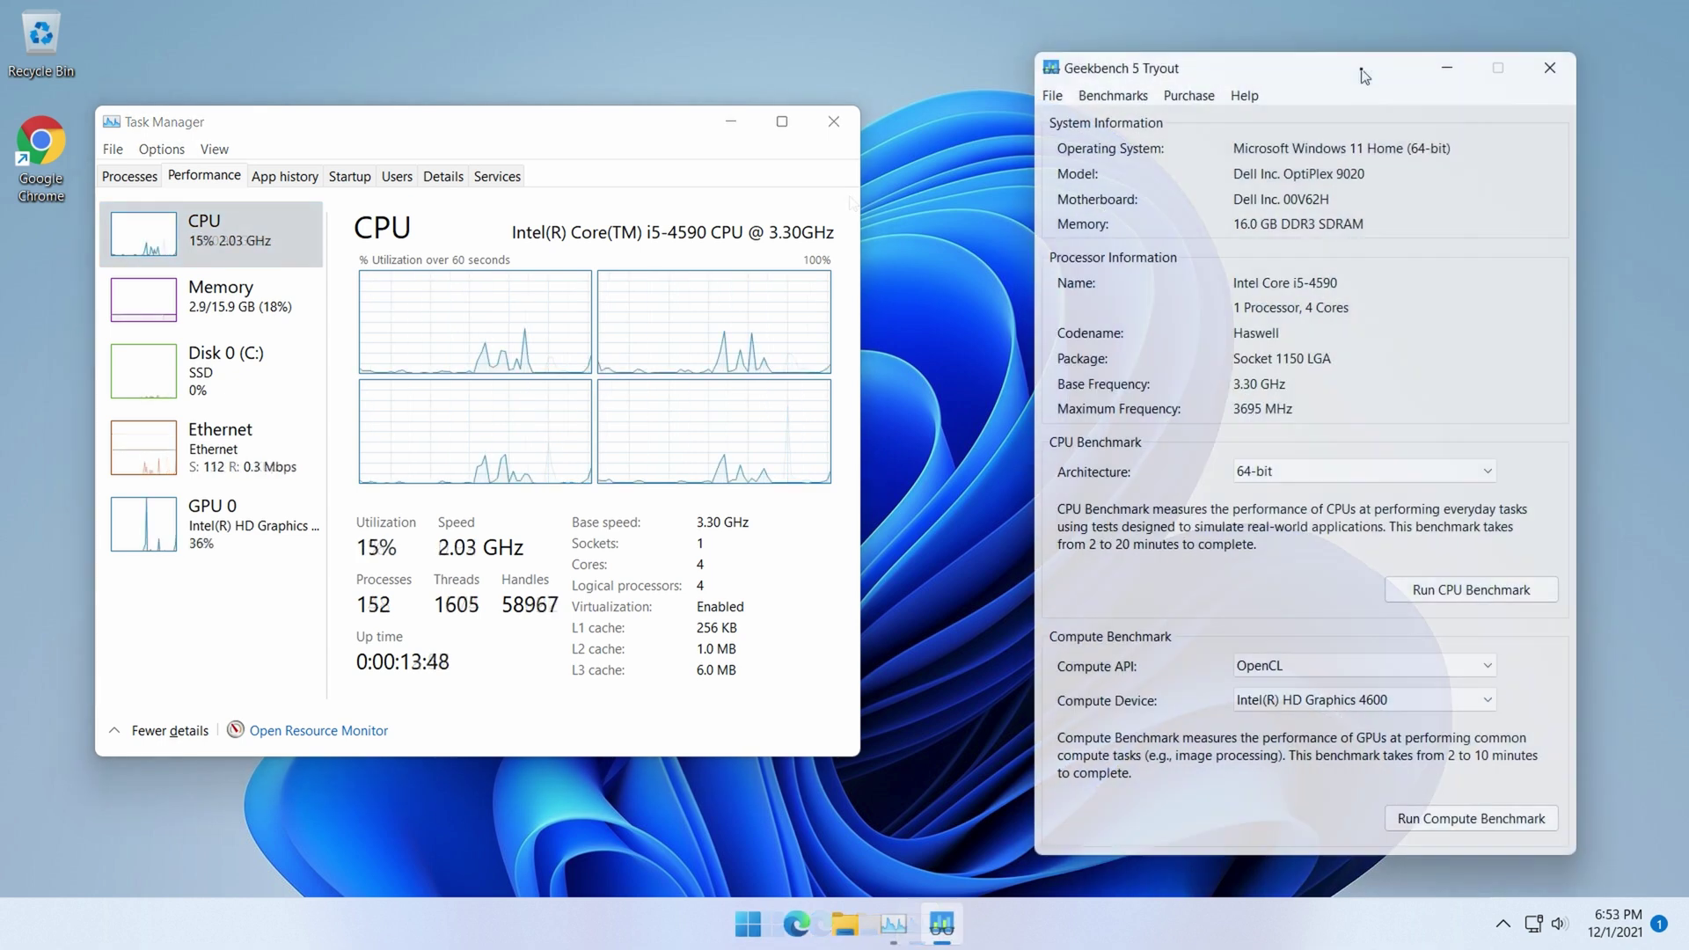
Run the Geekbench 5 CPU benchmark, scoring 920 single-core and 2950 multi-core.
left_click(1486, 589)
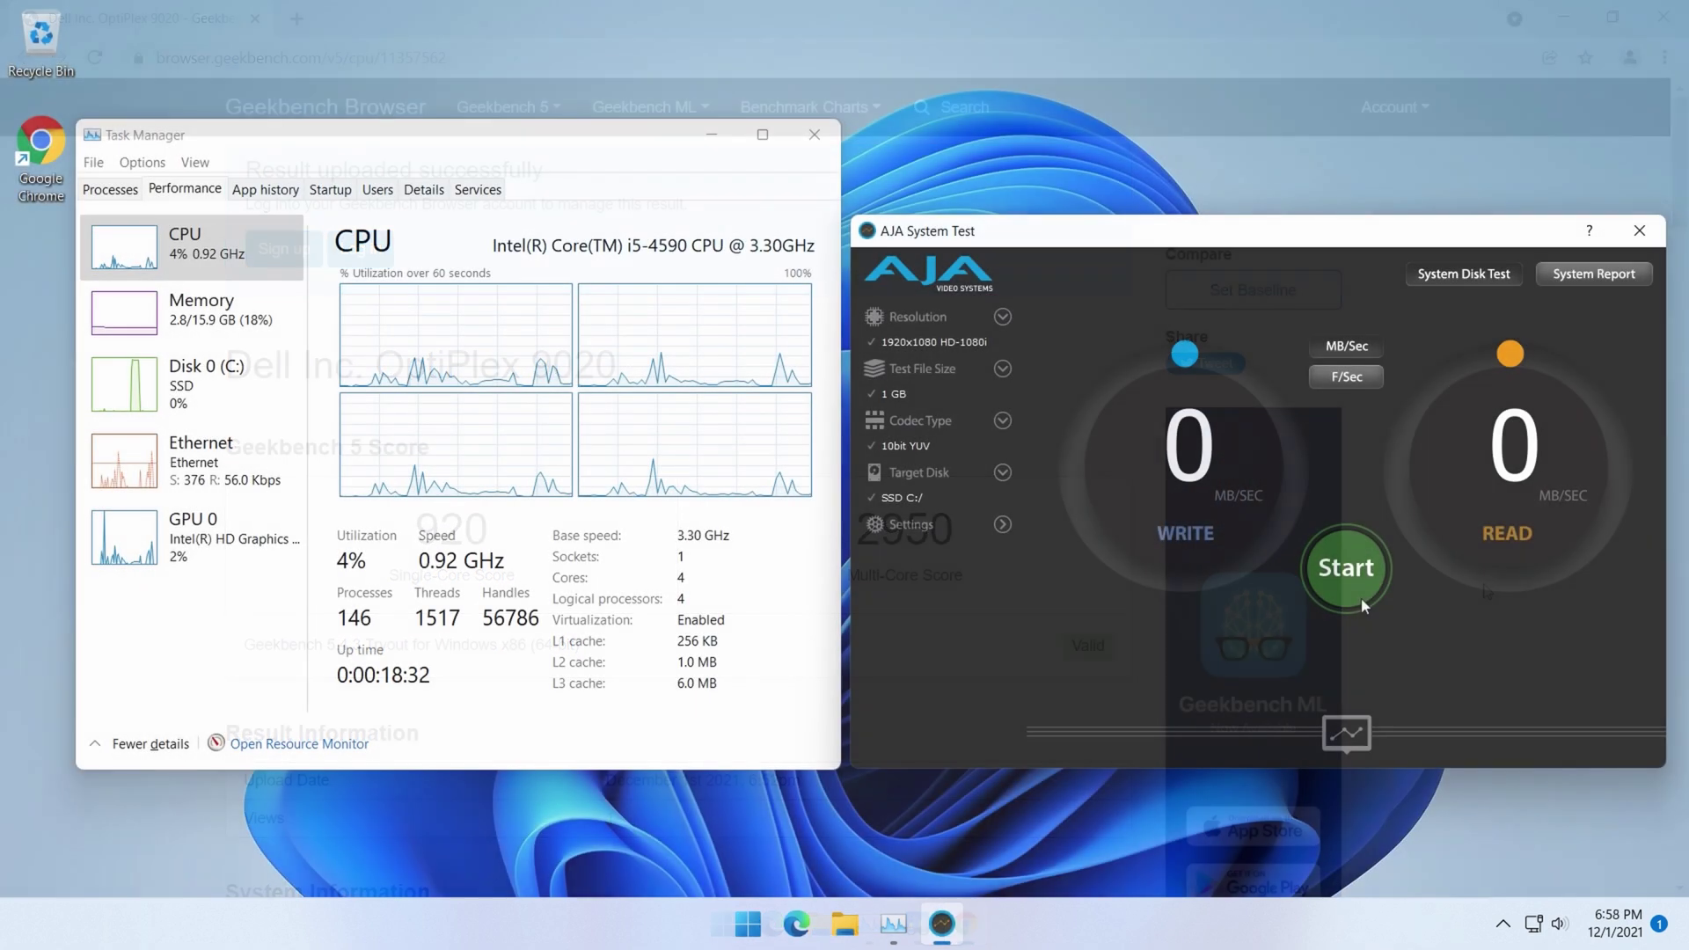
Run the AJA disk test until it settles at 228 MB/s write, 483 MB/s read.
left_click(1361, 598)
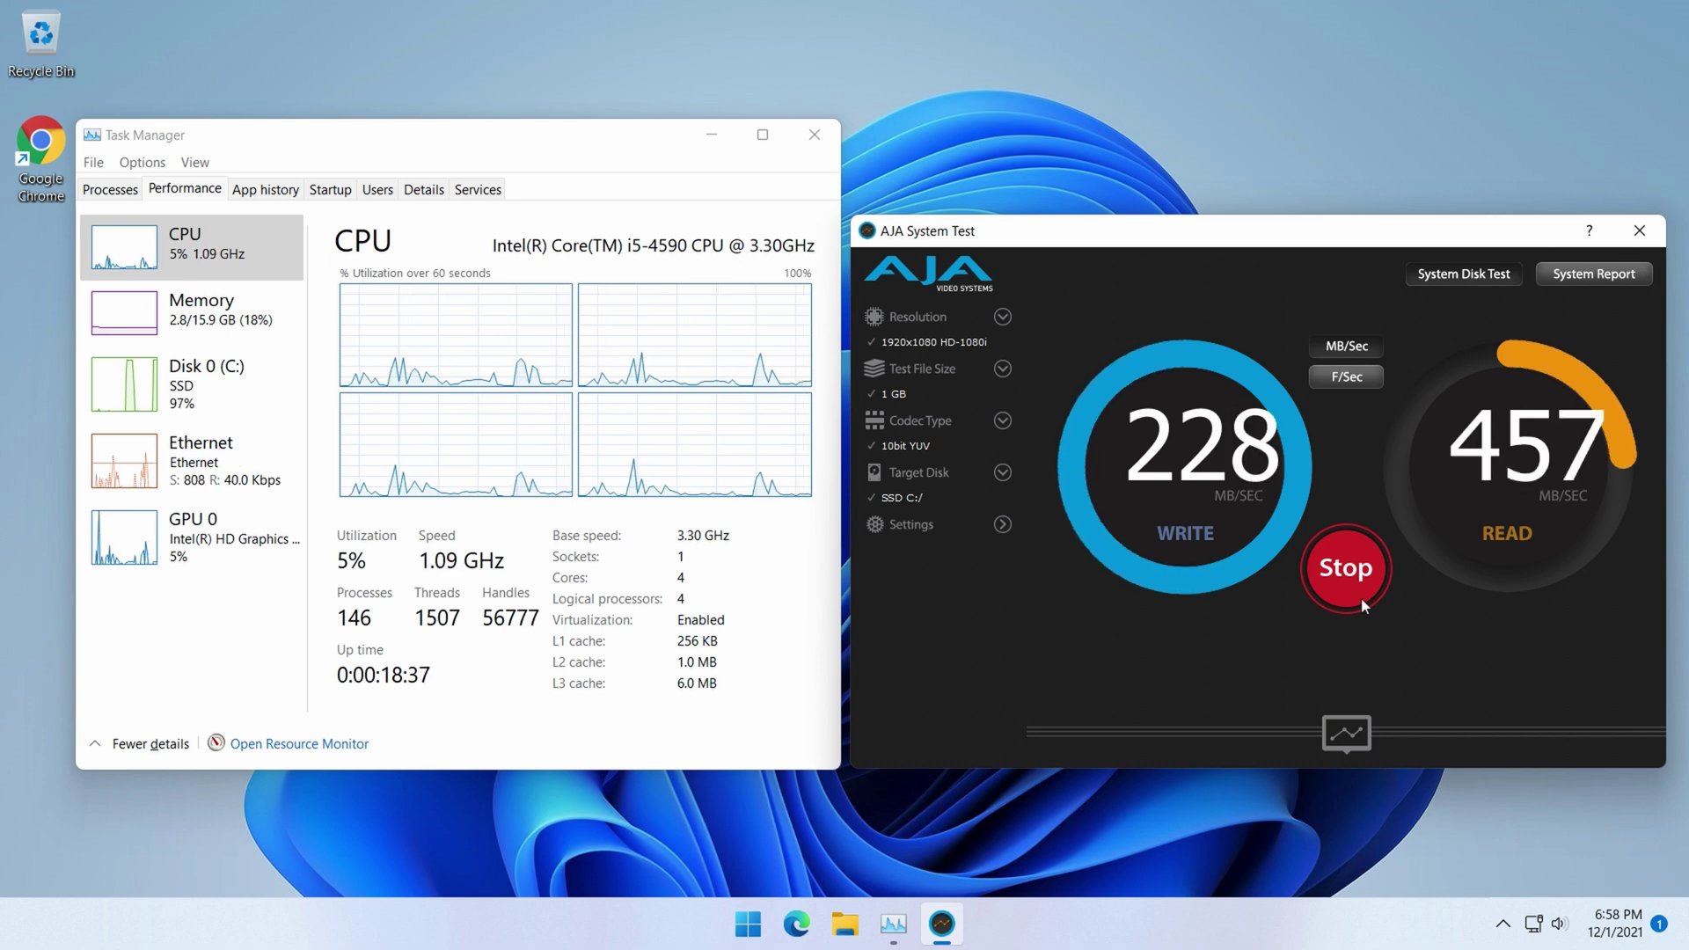
left_click(1362, 598)
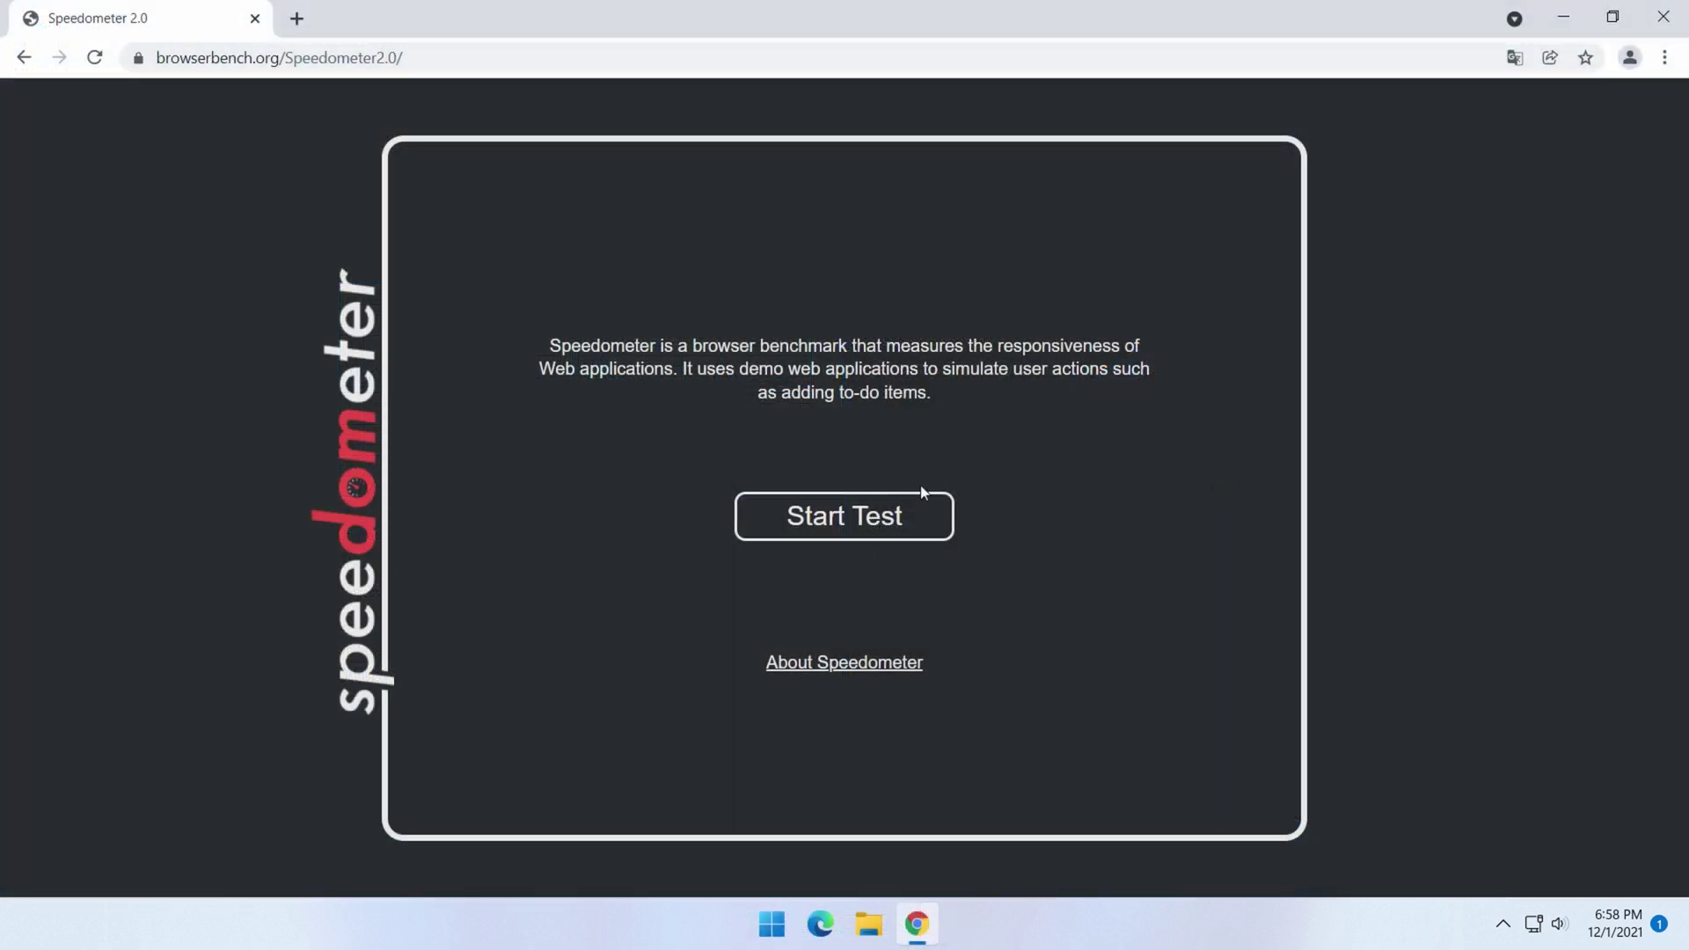
Run Speedometer 2.0 to 128.2 runs per minute, then close Chrome.
left_click(906, 507)
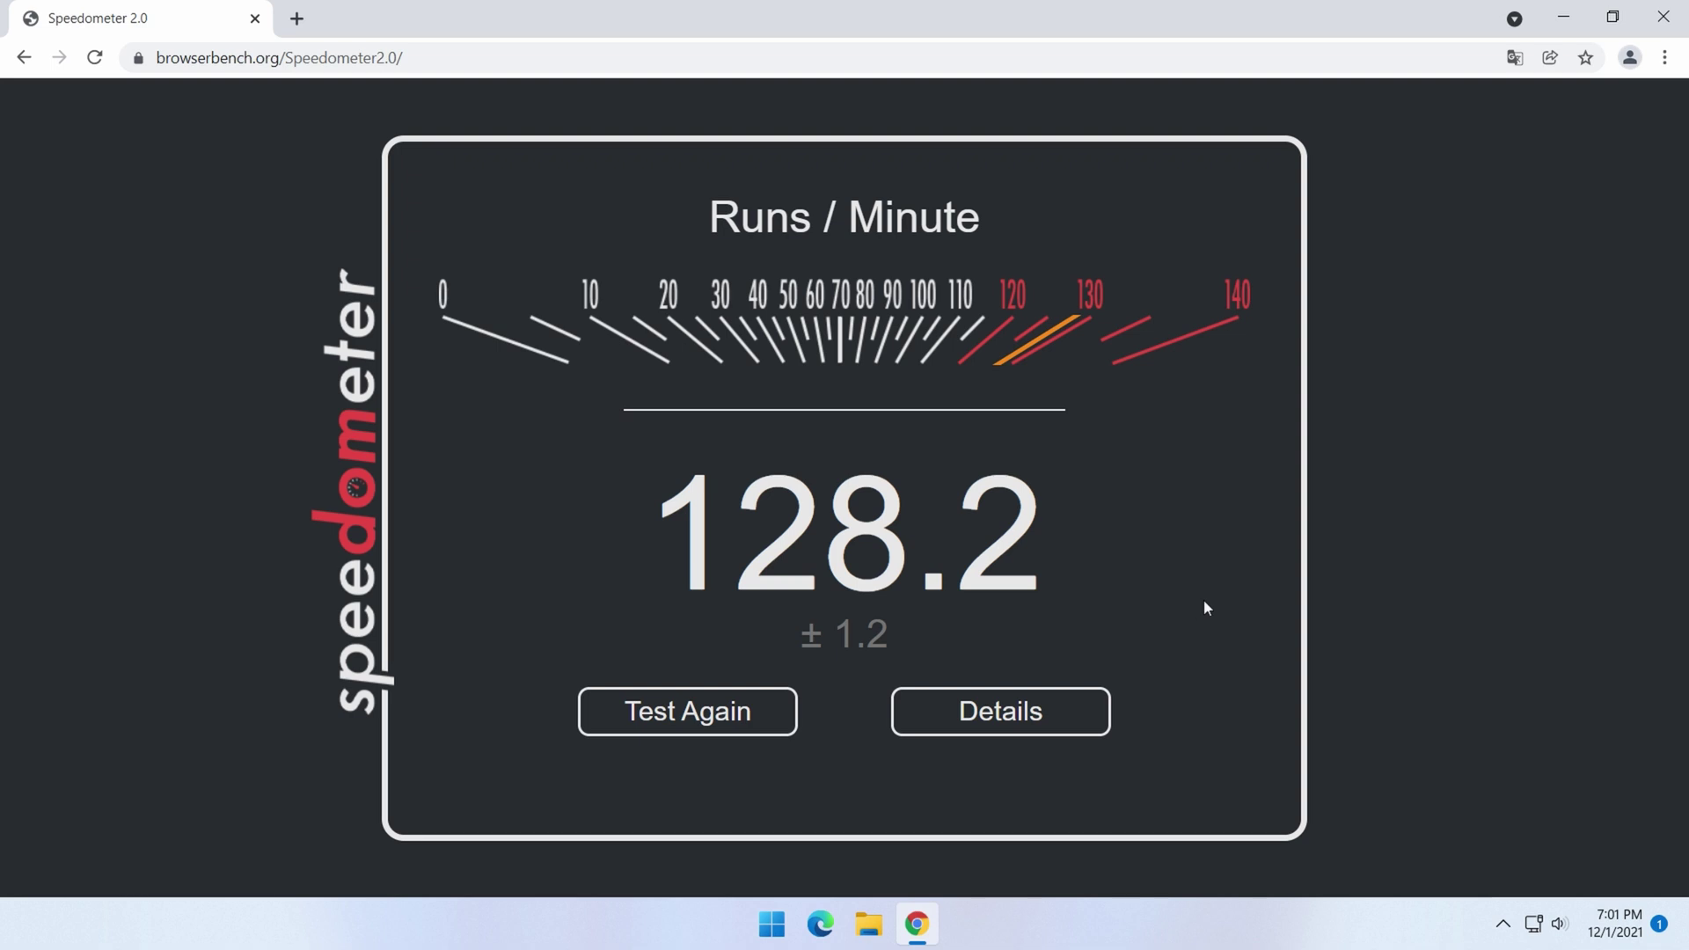
left_click(1665, 19)
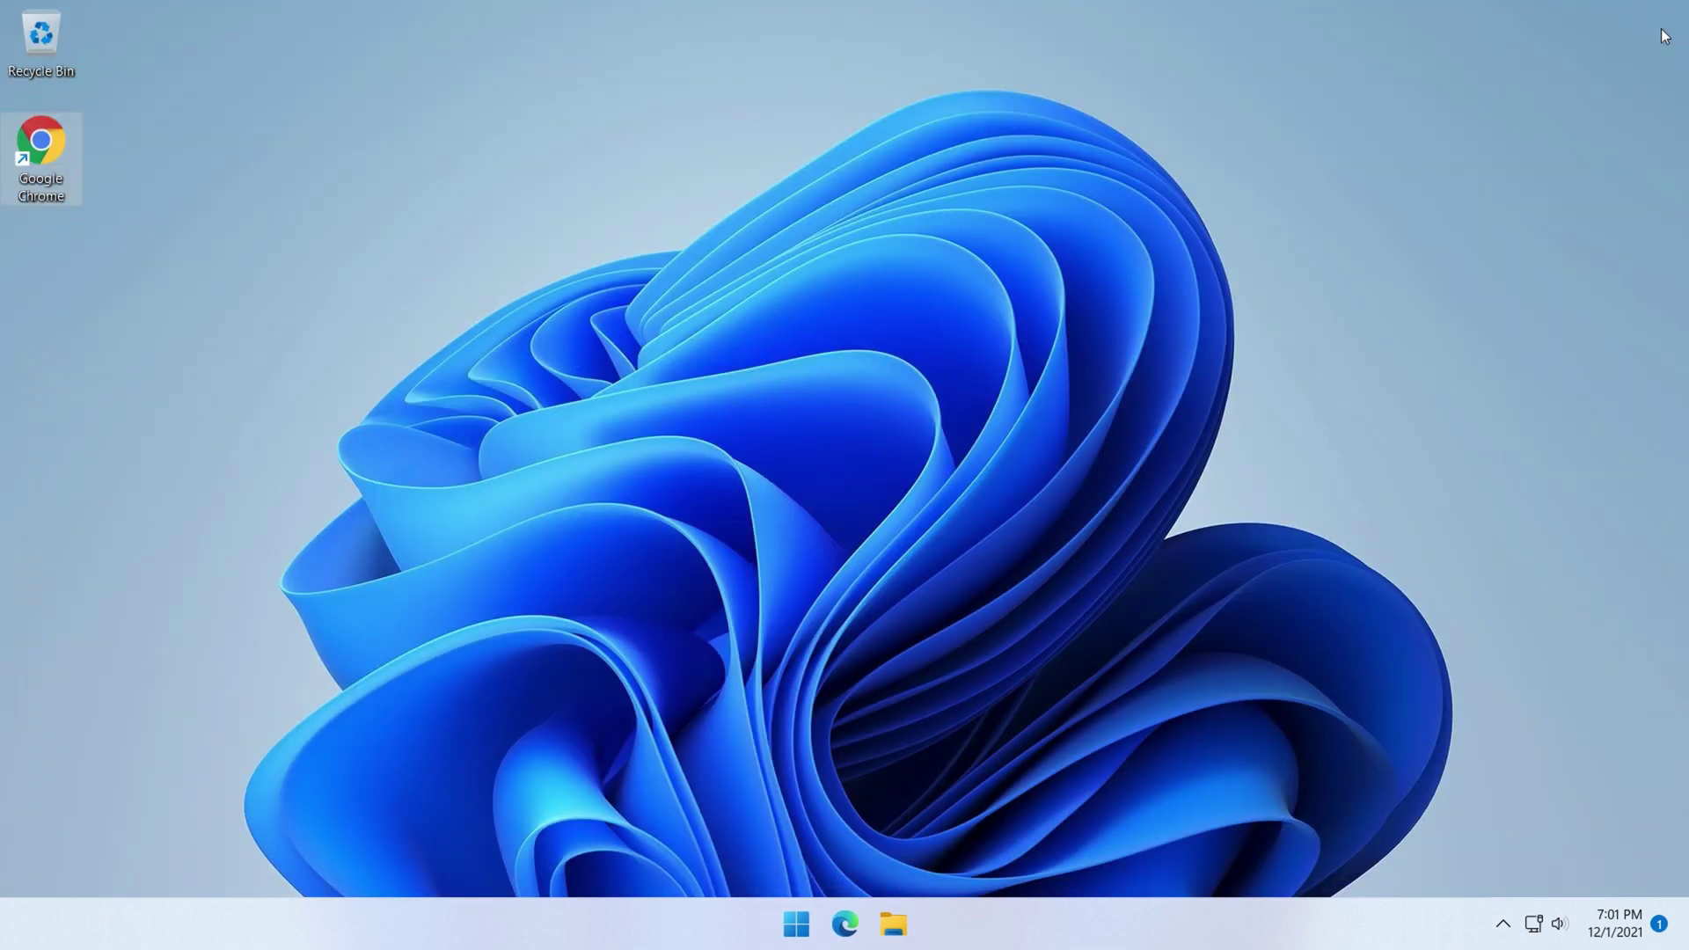